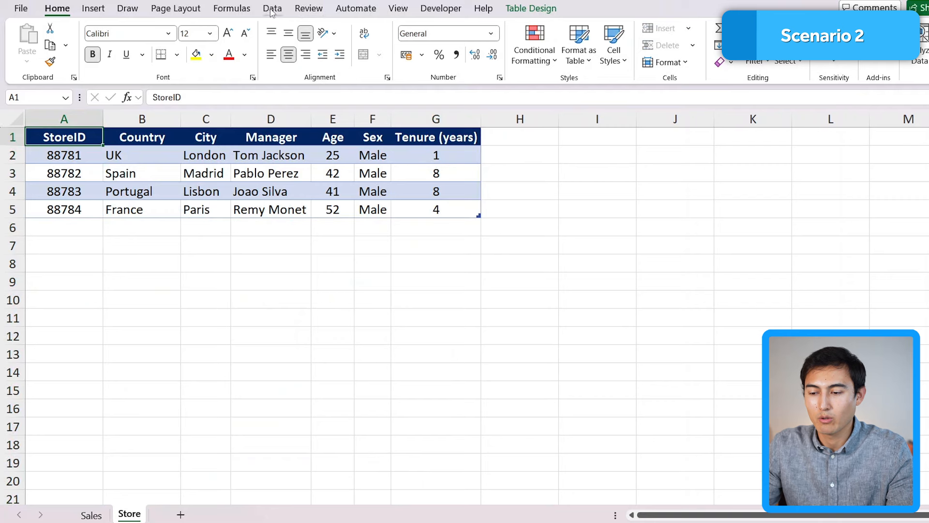
Step: Start a new data model relationship with Table1 as the table and Table2 as the related table
click(273, 8)
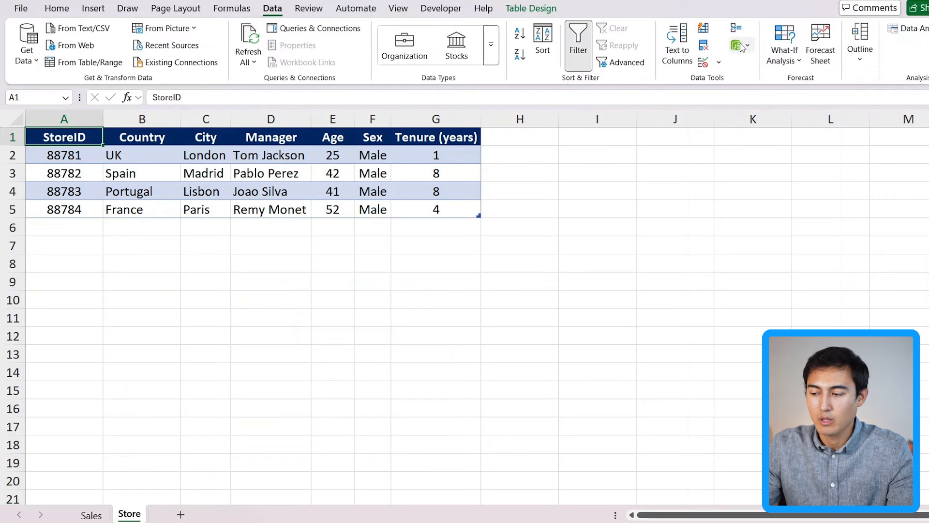
click(748, 47)
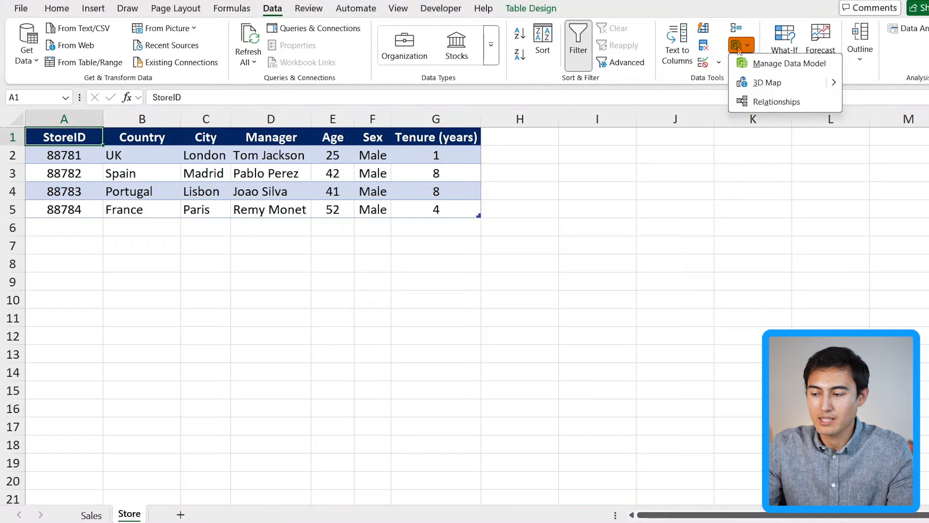
click(772, 103)
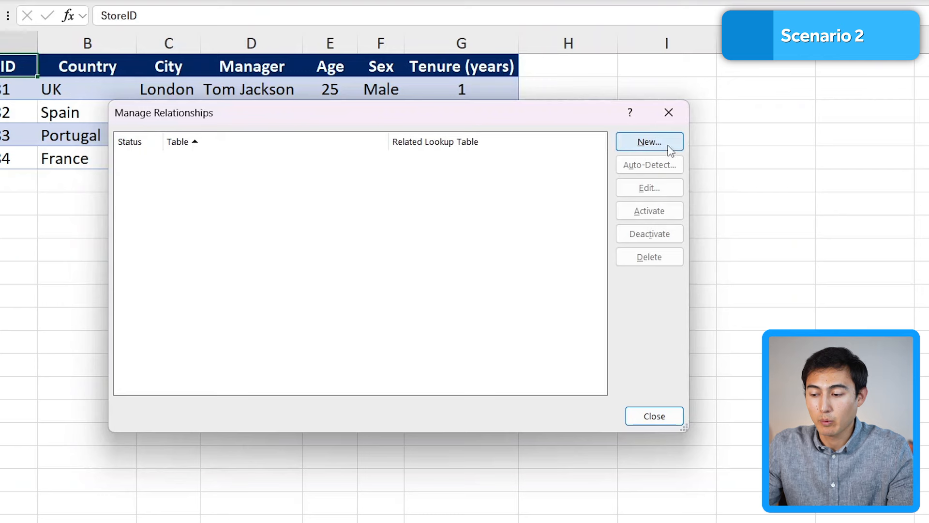
click(670, 147)
click(302, 249)
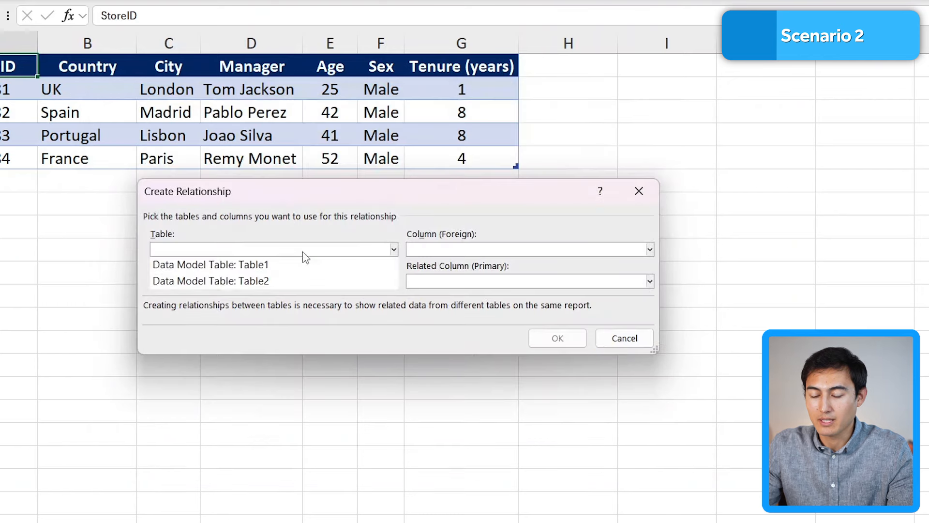
click(273, 272)
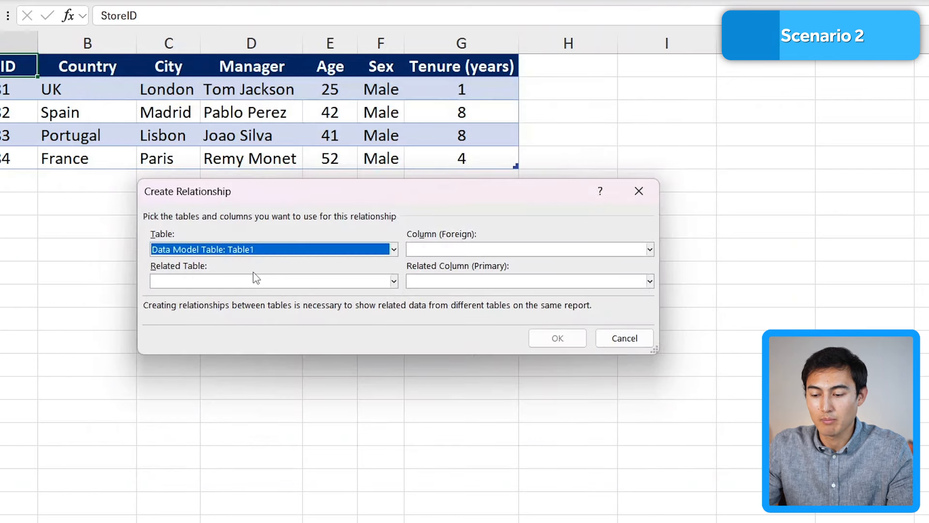
click(246, 279)
click(241, 317)
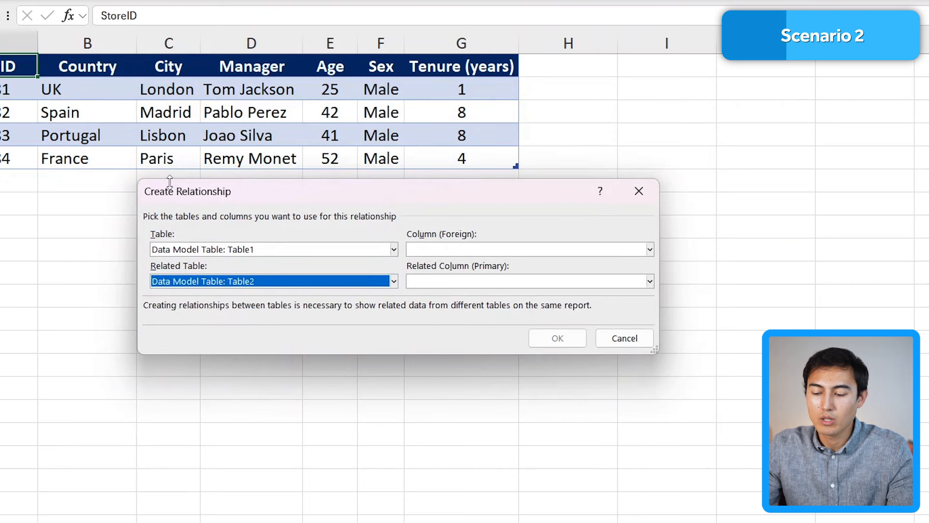
Step: Create the relationship using StoreID as both the foreign and primary column, and leave relationship management
click(478, 251)
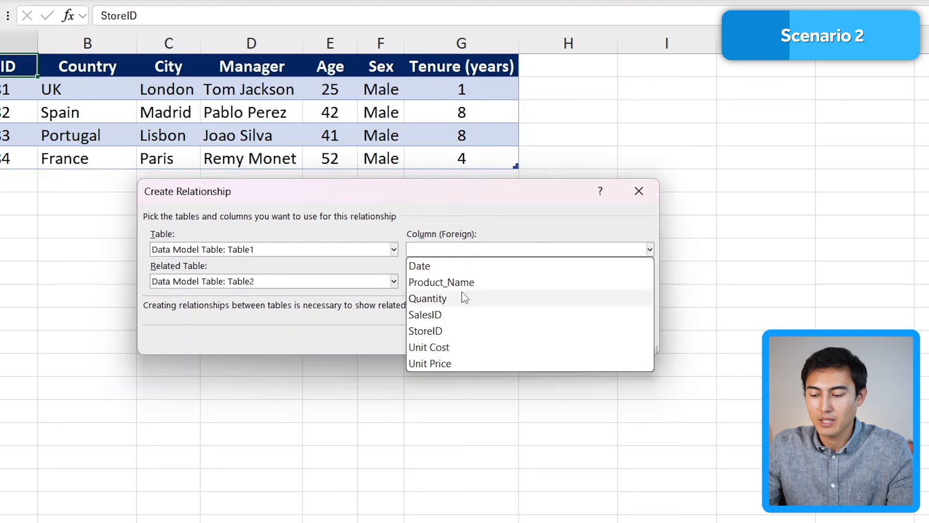
click(451, 330)
click(432, 284)
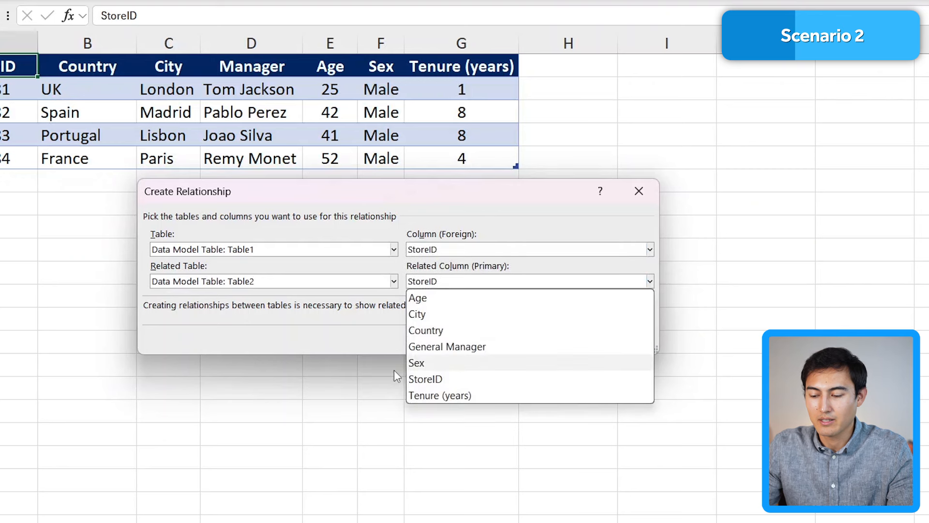
click(426, 379)
click(437, 291)
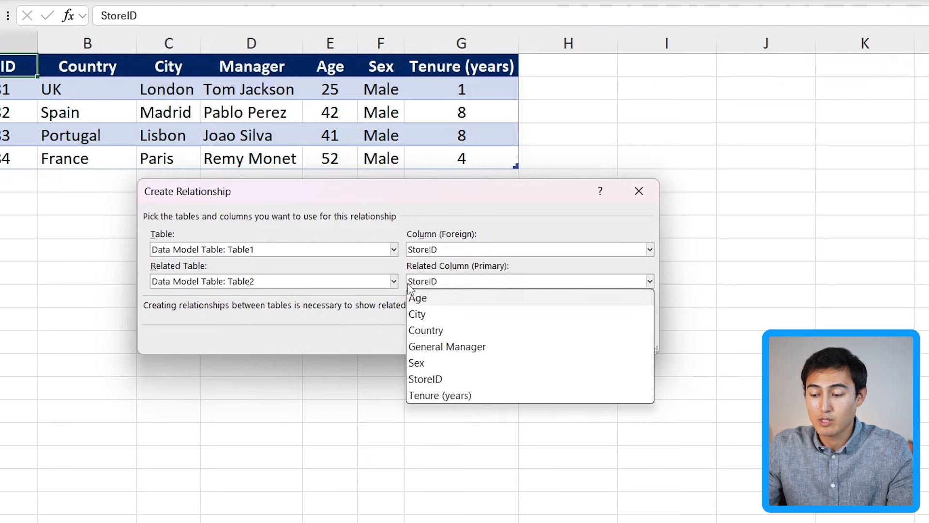
click(311, 333)
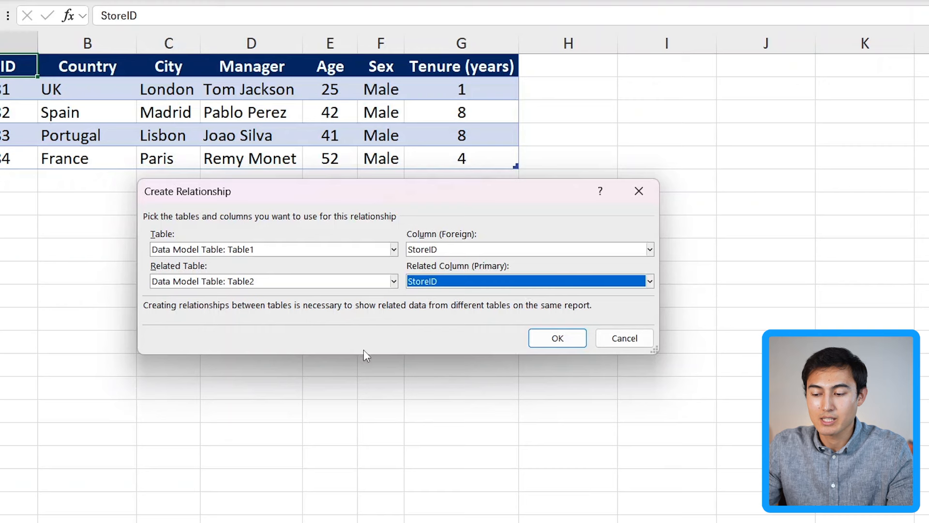
click(538, 340)
click(655, 417)
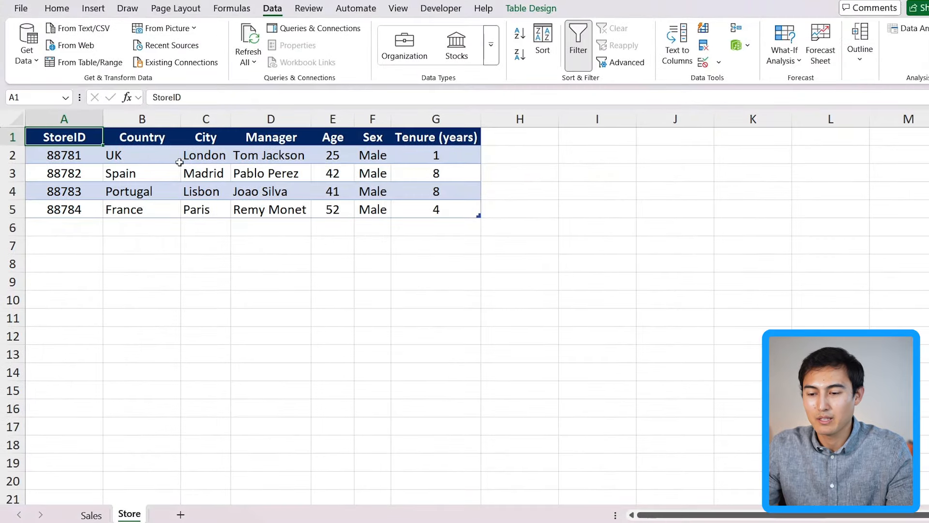
Step: Insert a PivotTable from the data model on a new worksheet
click(94, 8)
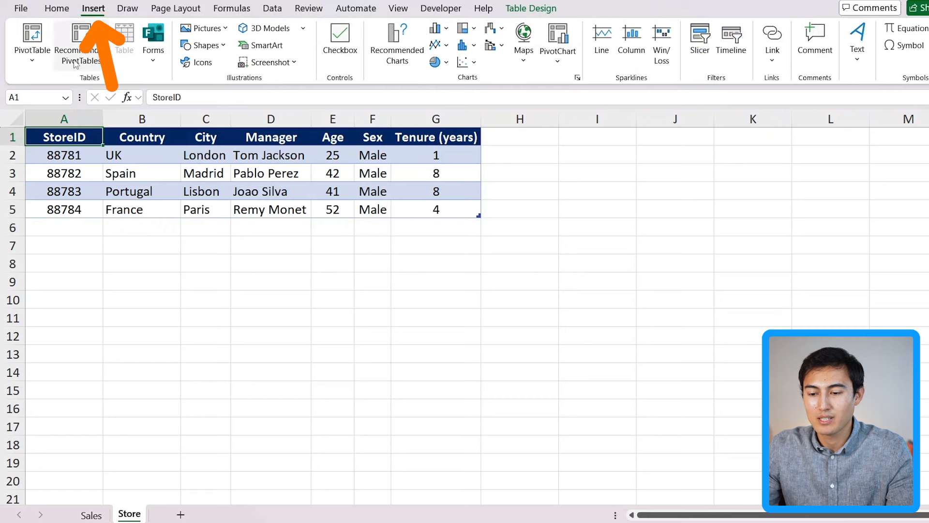
click(31, 62)
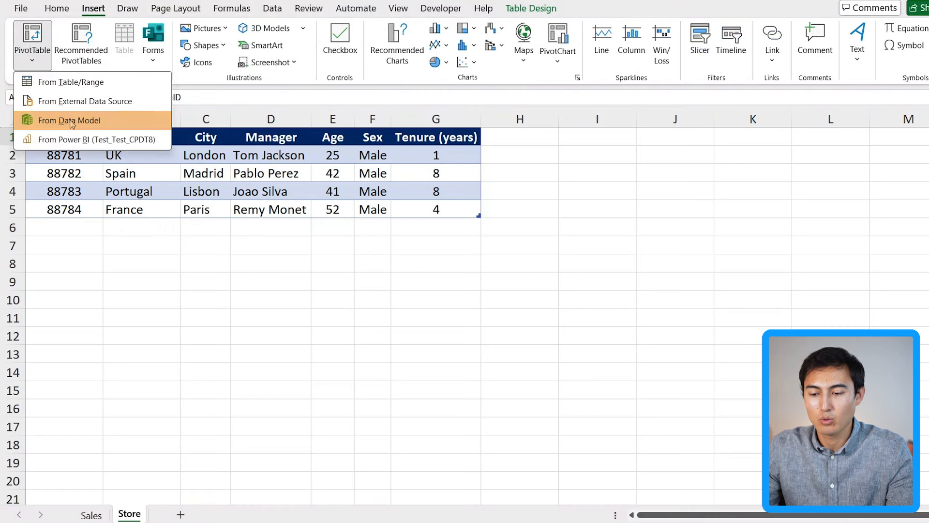
click(92, 124)
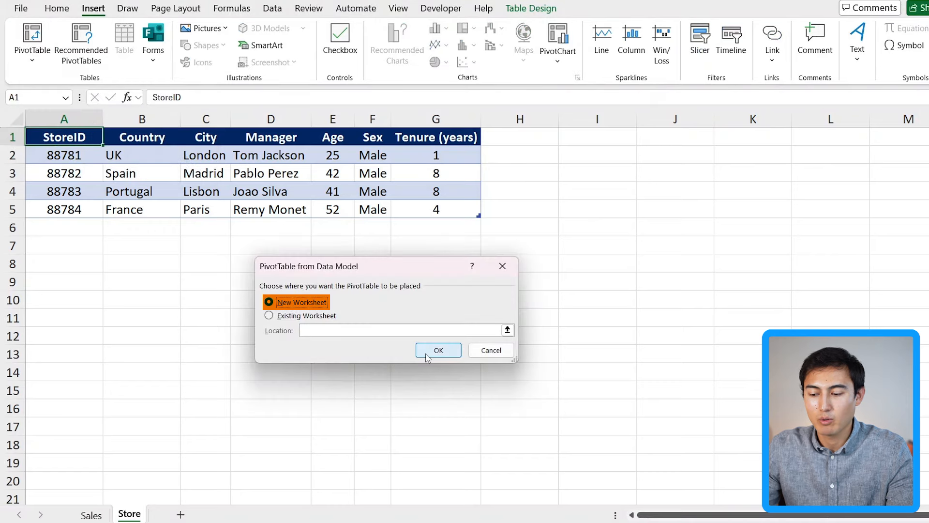
click(428, 355)
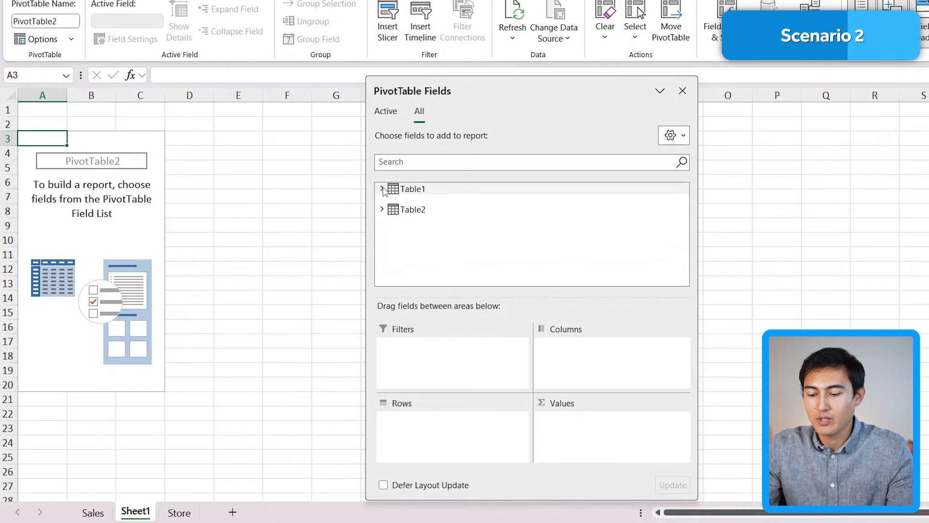
Step: Place Table1's StoreID in the PivotTable rows and its Quantity in the values
click(382, 189)
scroll(385, 228, down, 3)
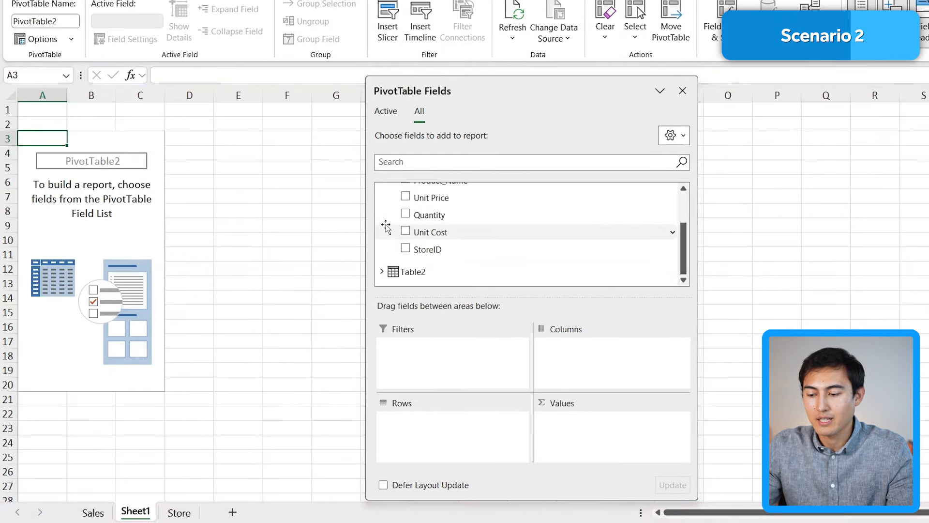
click(382, 272)
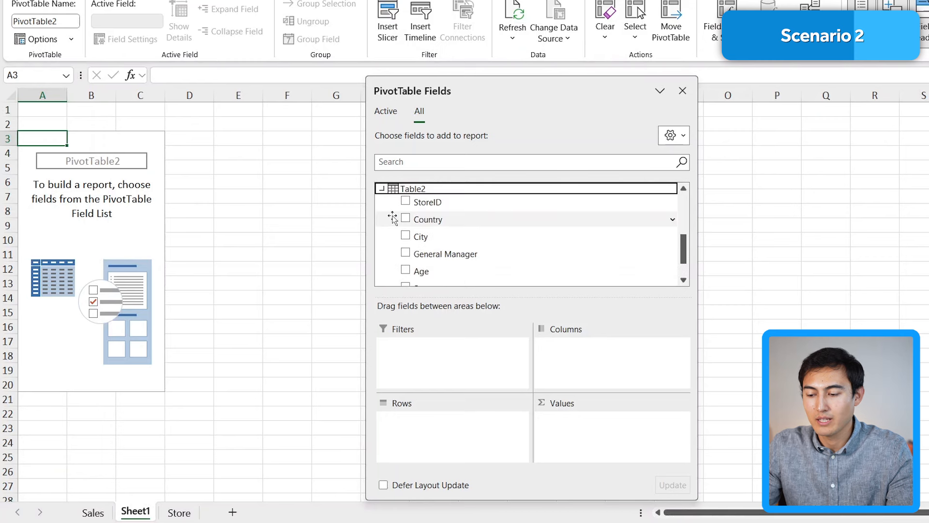
scroll(396, 232, up, 3)
scroll(403, 249, down, 1)
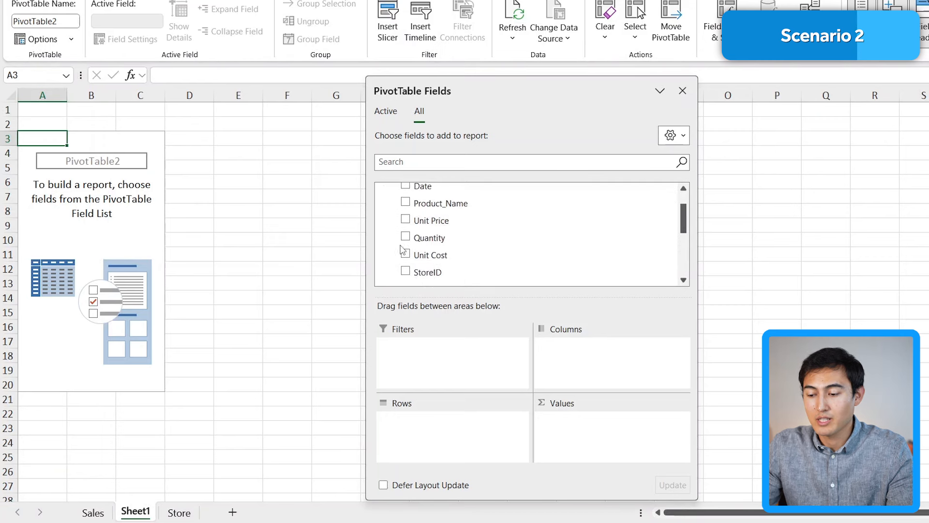
drag(419, 272, 416, 429)
drag(411, 237, 611, 438)
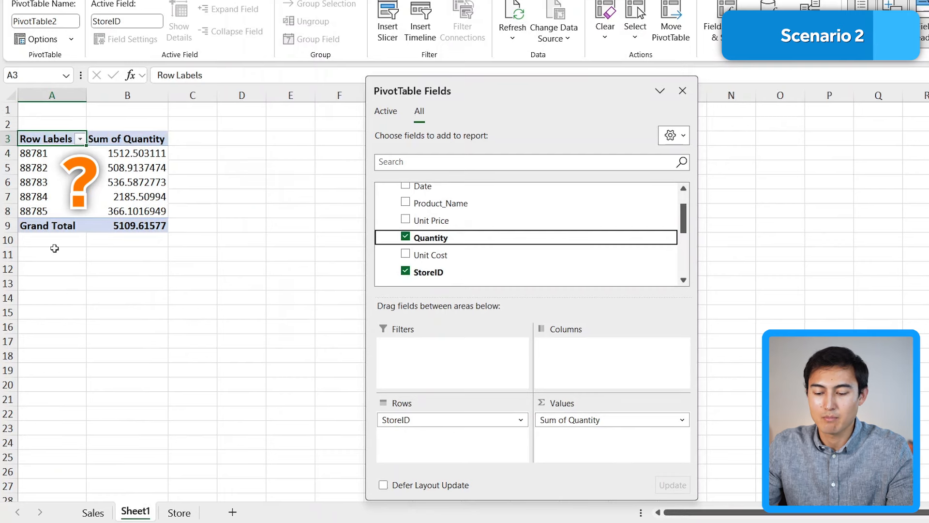
Step: Examine the store IDs on the Sales sheet and the matching country and city details on the Store sheet
click(93, 513)
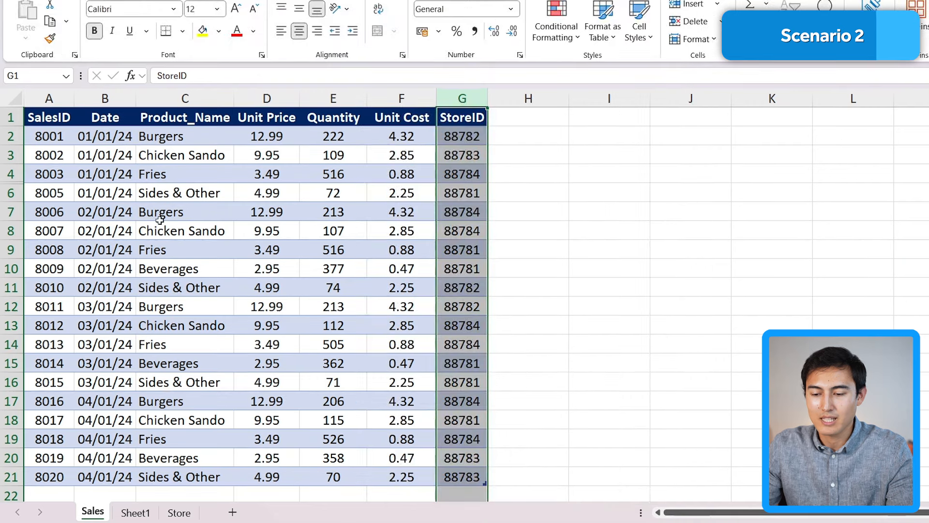
key(Left)
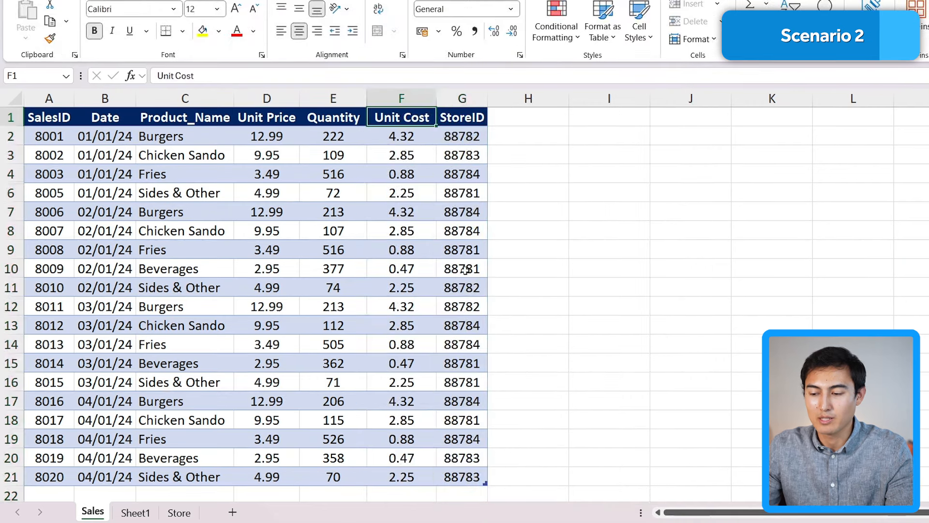
click(179, 513)
key(Down)
key(Right)
key(shift+Down)
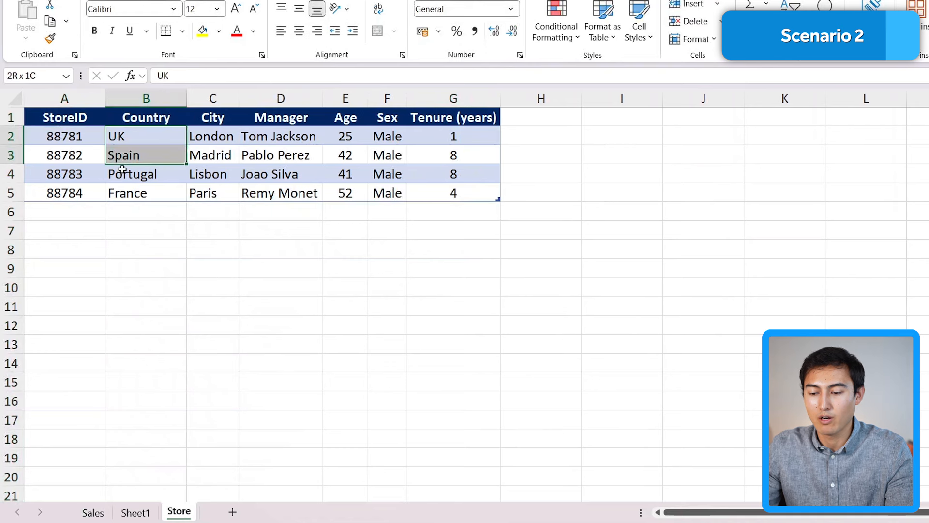
key(shift+Down)
key(shift+Down)
key(shift+Right)
key(Right)
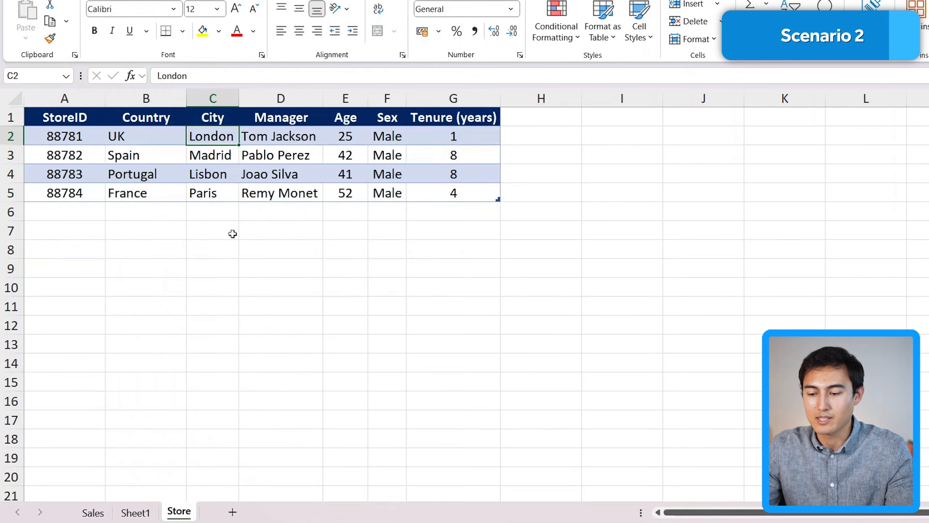
Step: Add Table2's Country and General Manager fields to the rows of the Sheet1 PivotTable, nested below StoreID
click(136, 514)
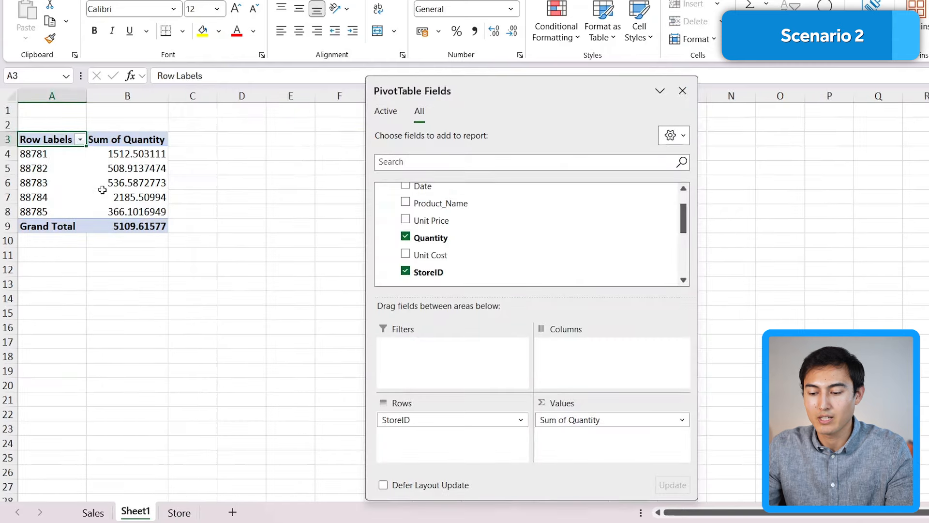
scroll(455, 245, up, 2)
scroll(474, 244, down, 4)
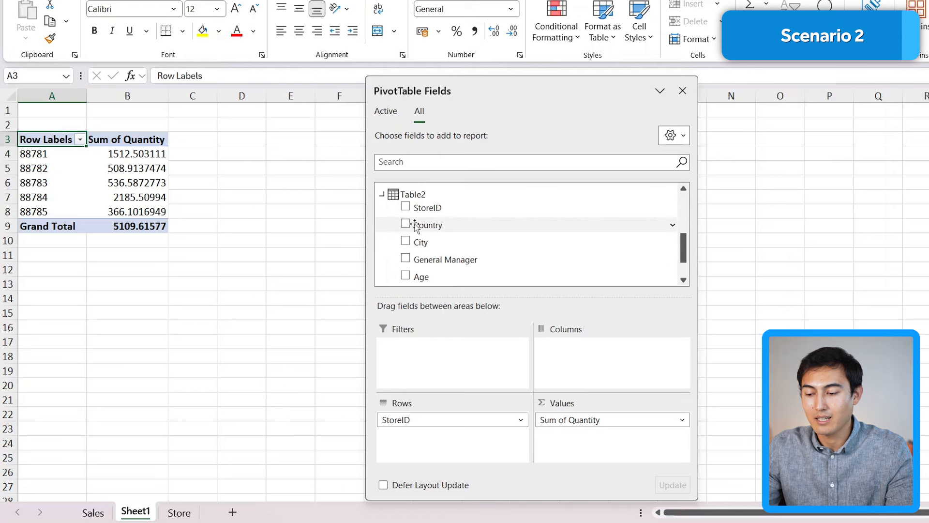
drag(438, 299, 432, 429)
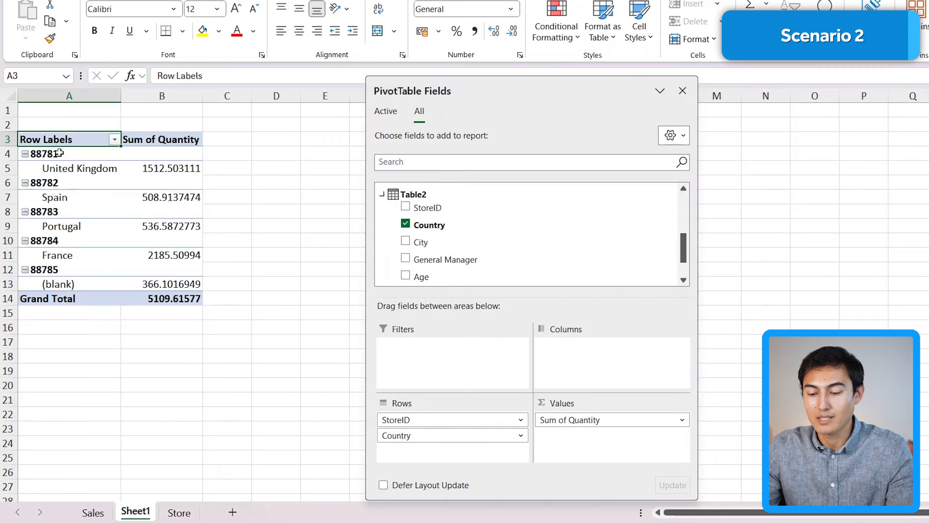
drag(417, 264, 436, 458)
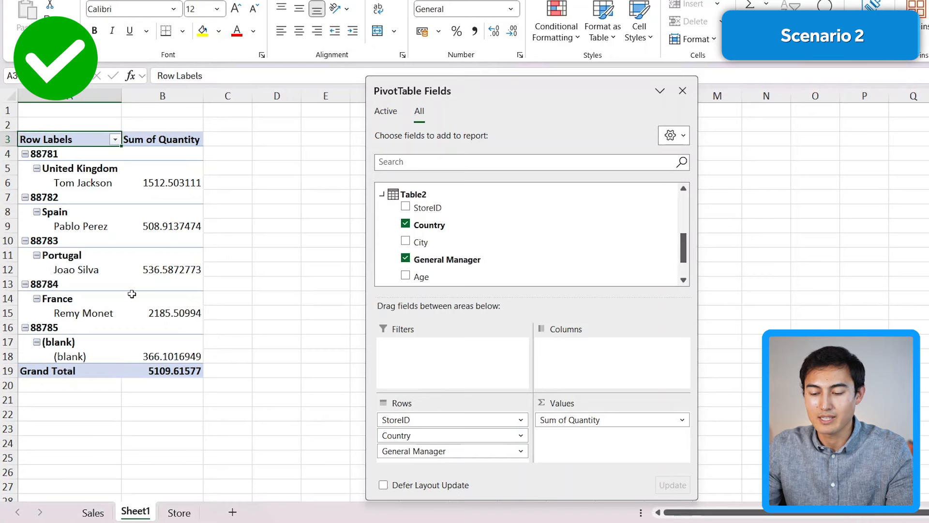
mouse_move(132, 294)
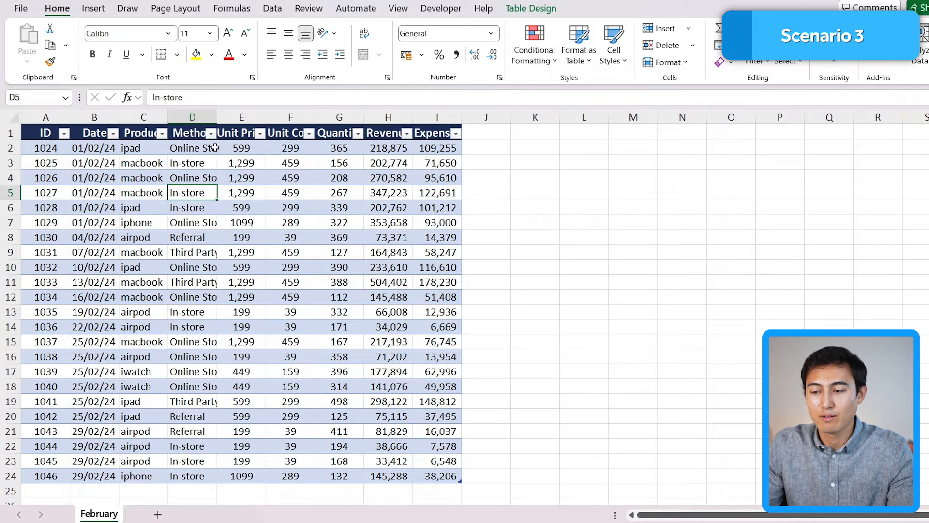
Step: Launch the Power Query Editor from the workbook with the February sales table
click(272, 8)
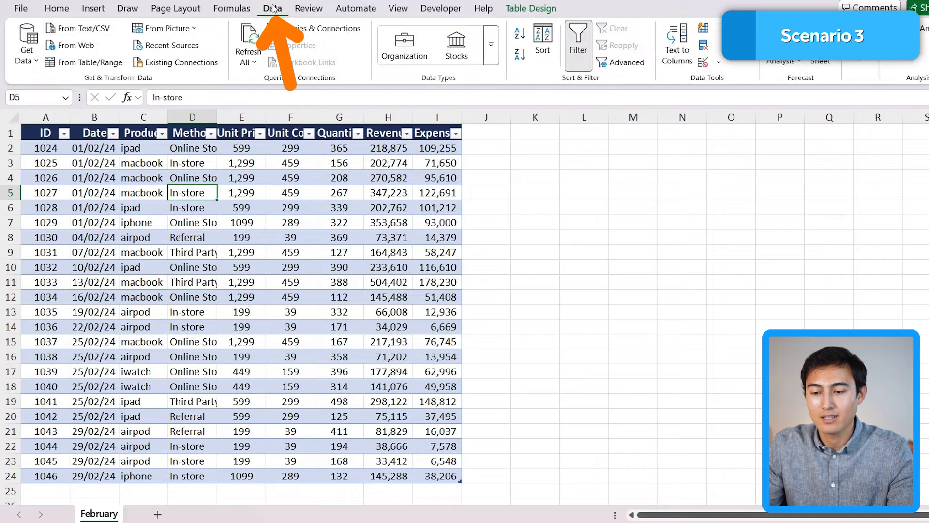
click(30, 57)
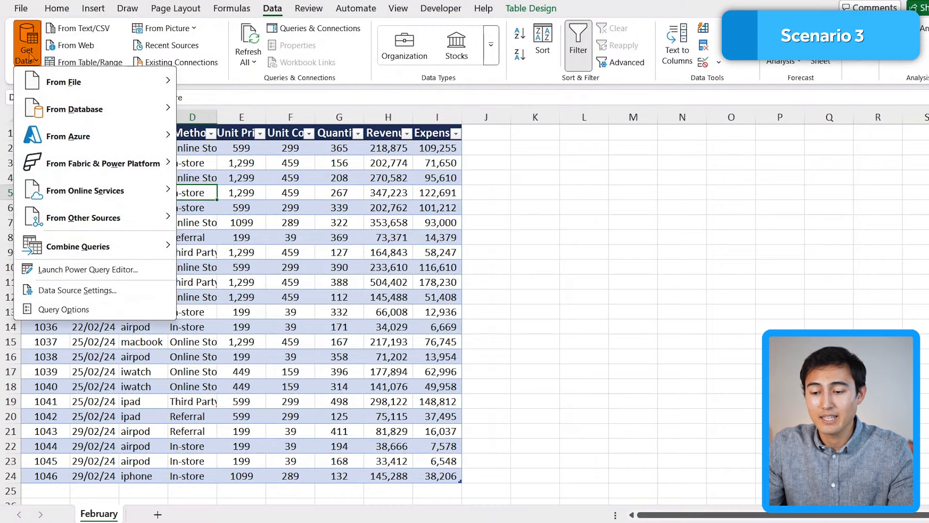
click(87, 272)
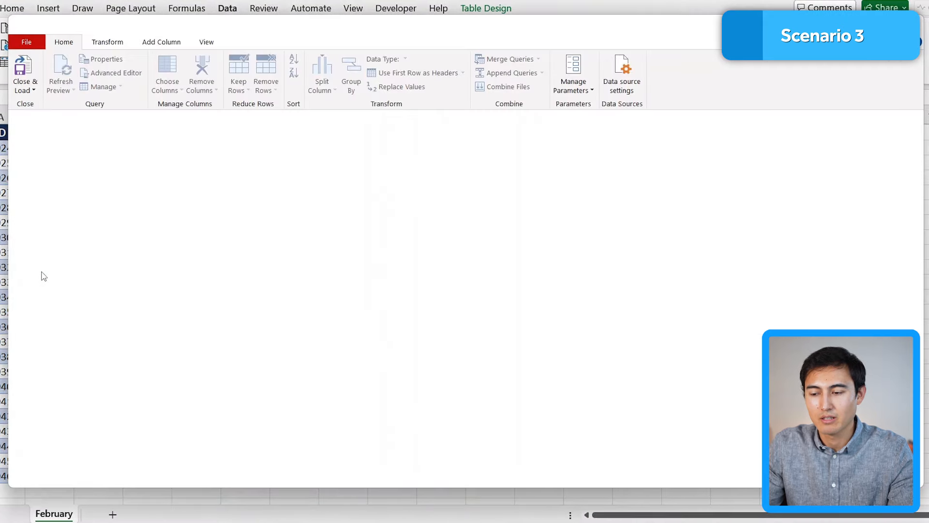
Step: Import Table1 from the January Sales Excel workbook on the Desktop as a new query
click(703, 60)
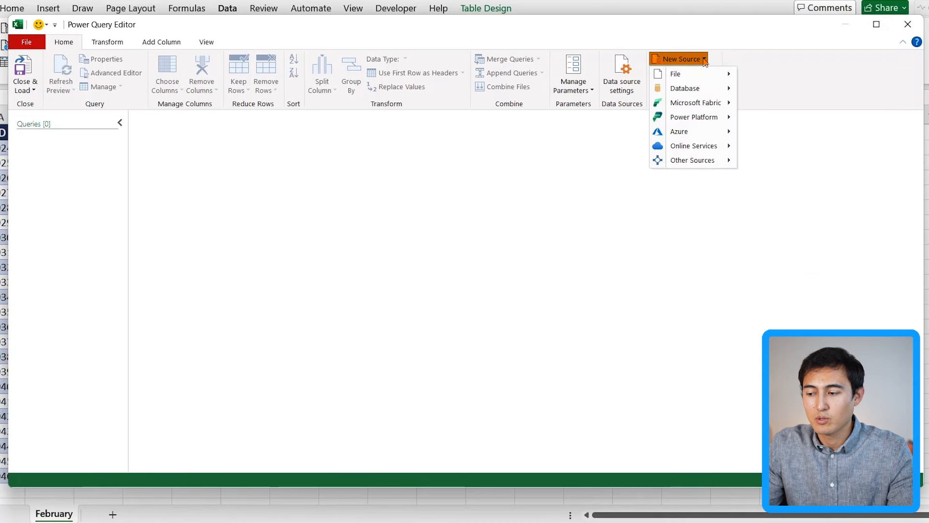
mouse_move(710, 74)
click(798, 85)
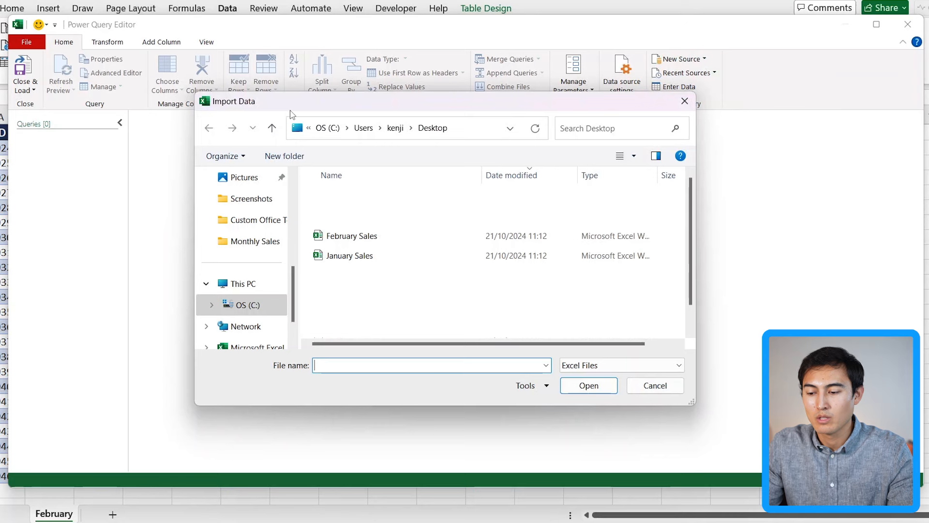
click(363, 260)
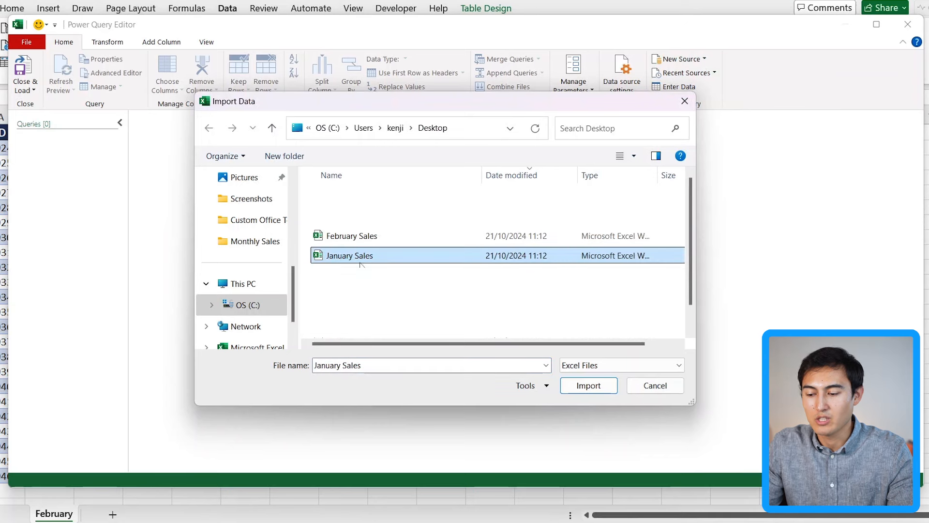
click(585, 385)
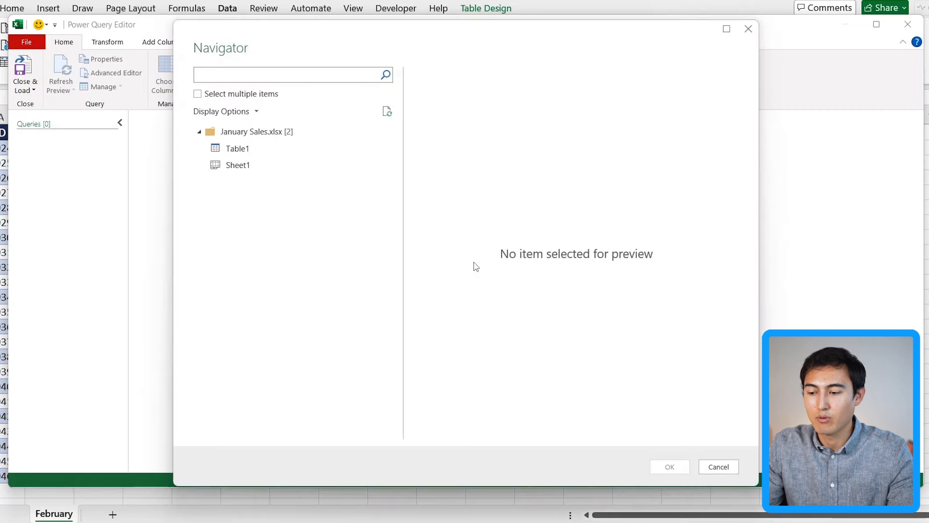
click(227, 150)
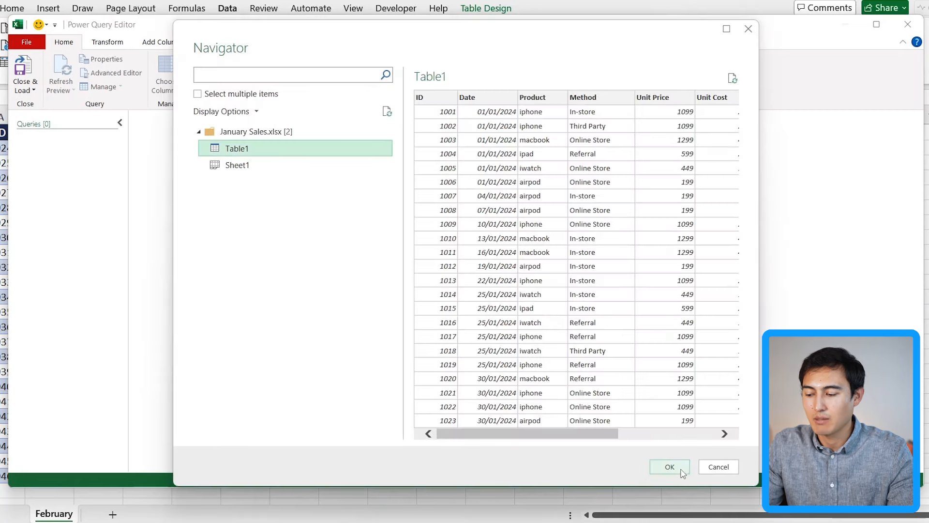
click(670, 466)
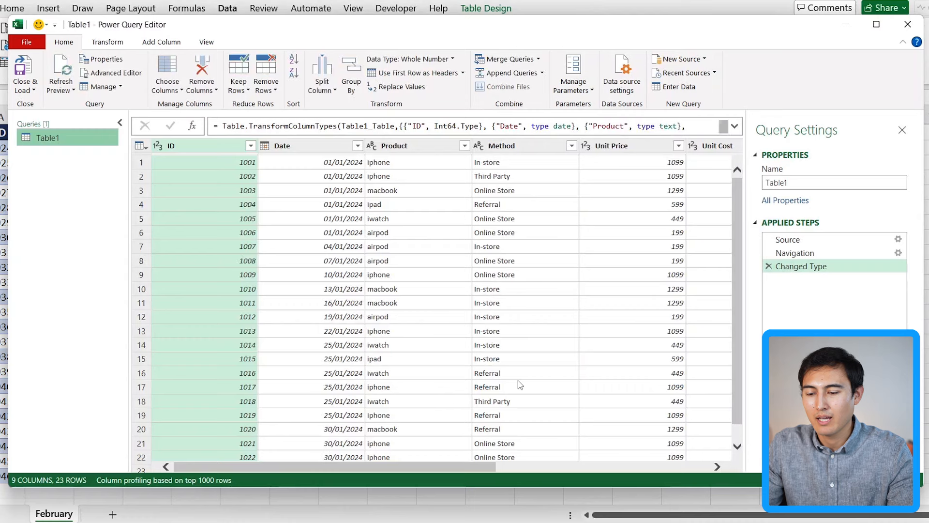
Step: Import Table2 from the February Sales Excel workbook as a second query
click(704, 60)
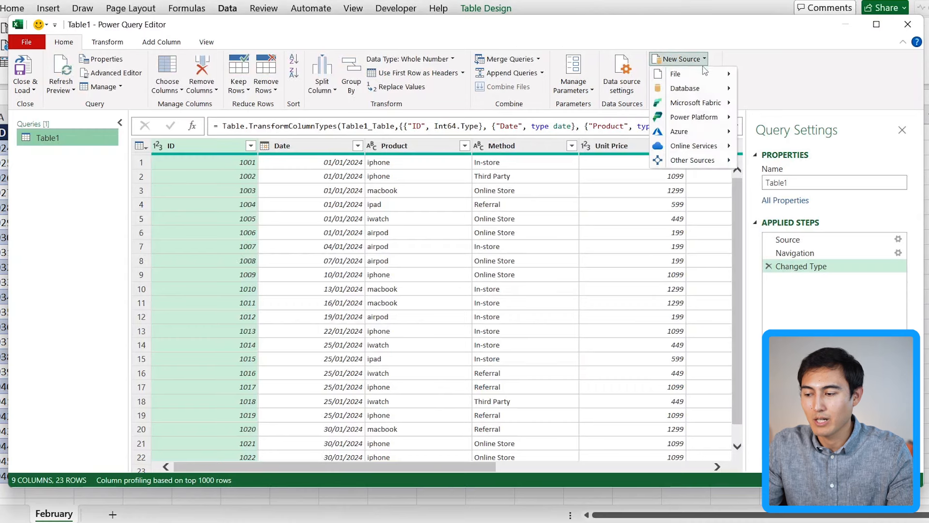
mouse_move(706, 74)
click(786, 85)
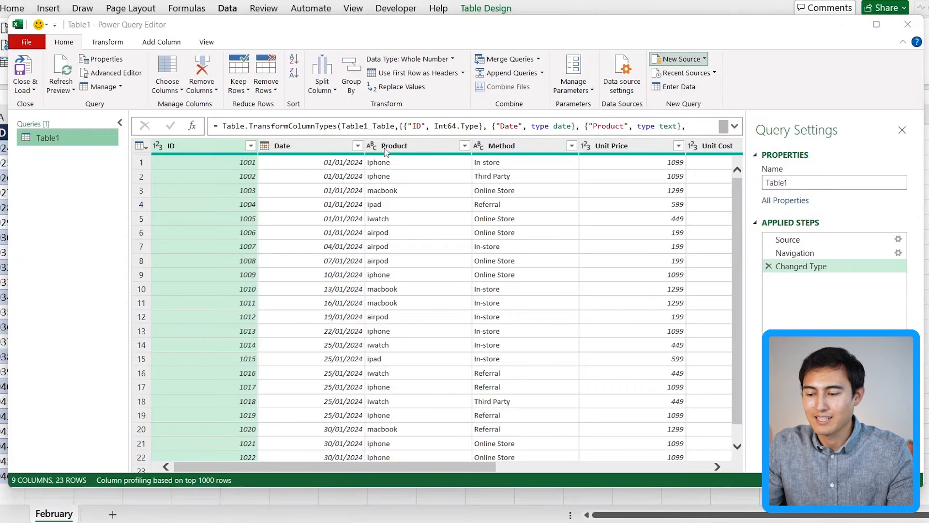
click(355, 240)
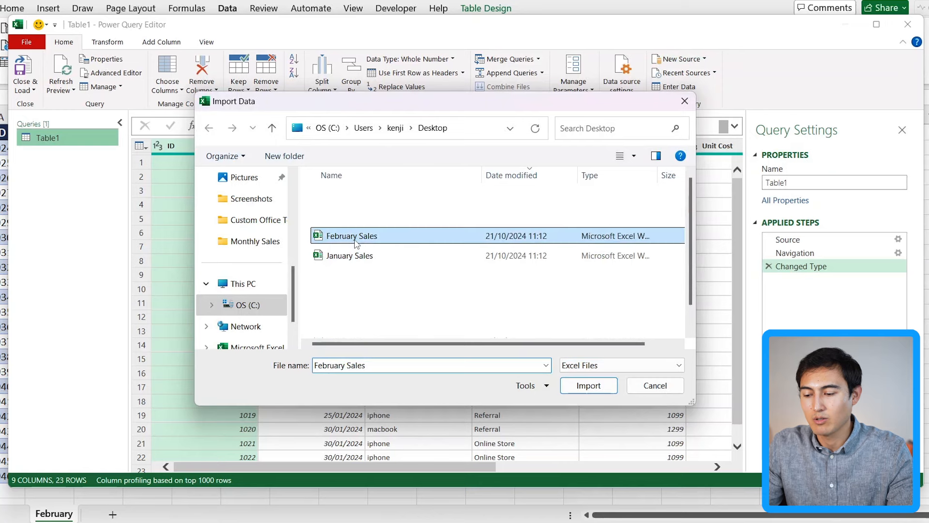
click(587, 383)
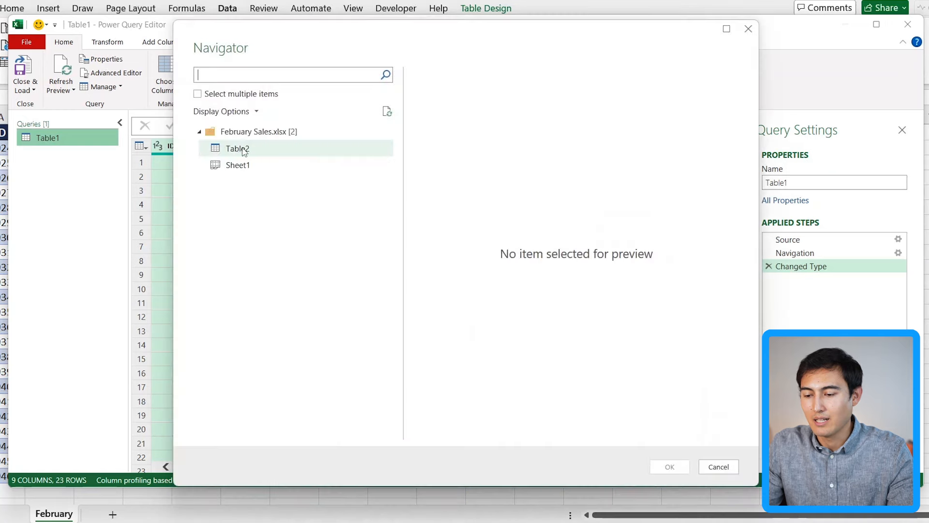
click(237, 149)
click(670, 466)
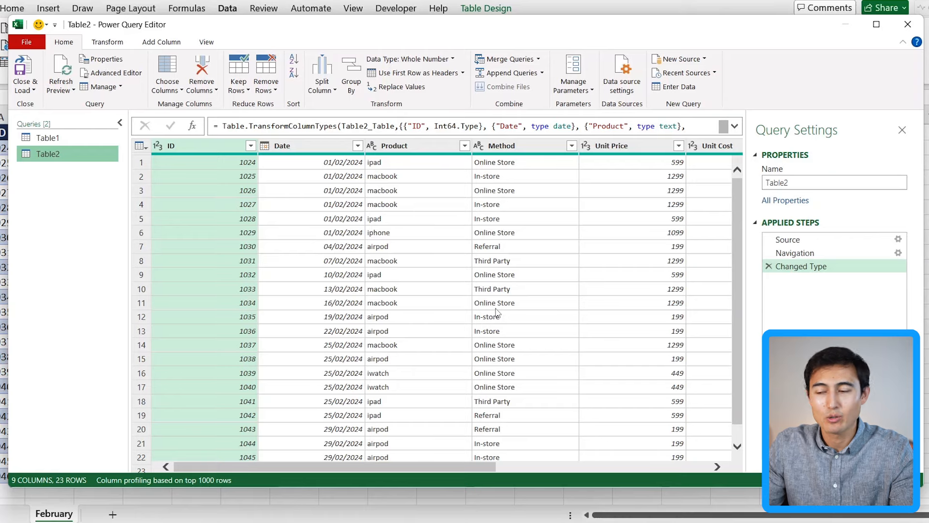
click(703, 63)
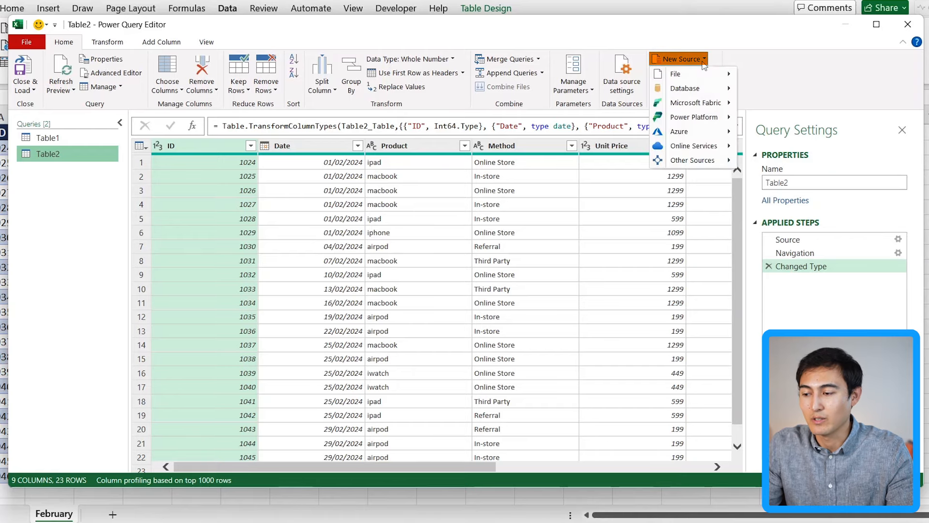
mouse_move(723, 79)
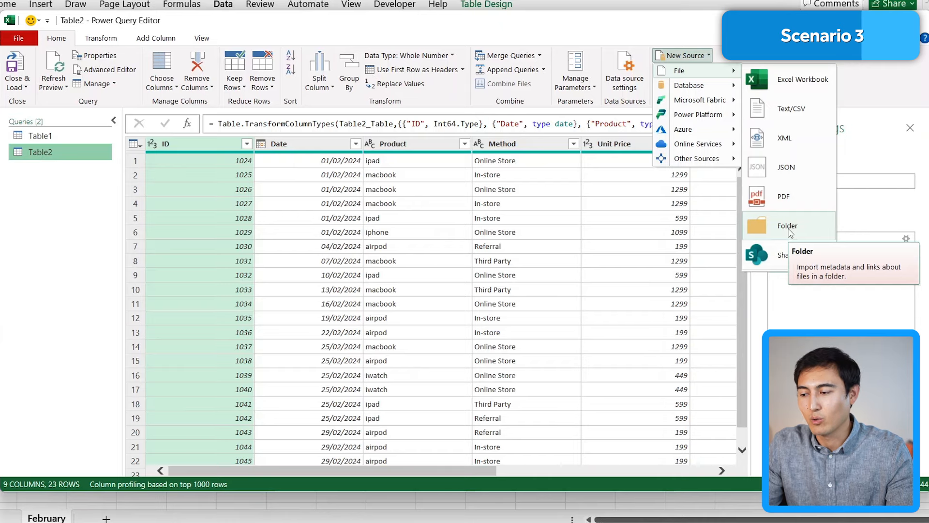
click(134, 97)
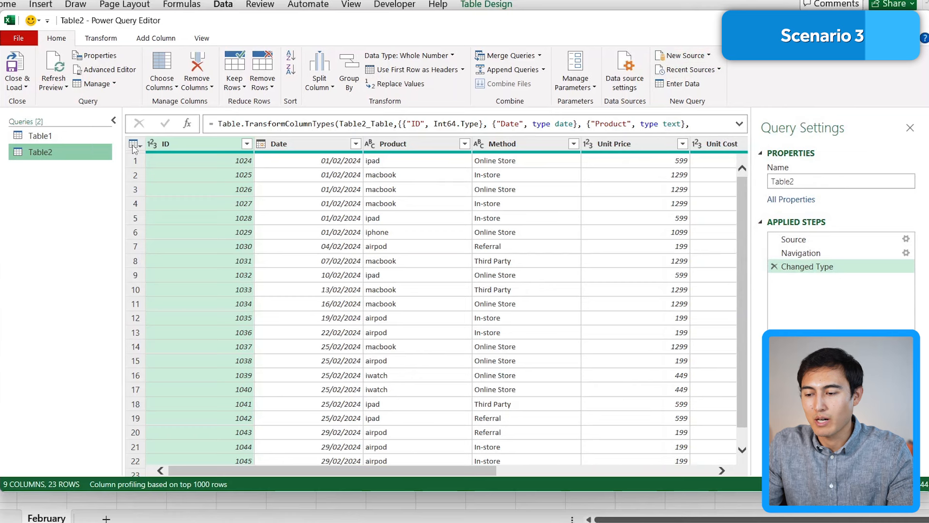
Step: Append the queries as a new one, with Table1 as the first table and Table2 as the second
click(544, 70)
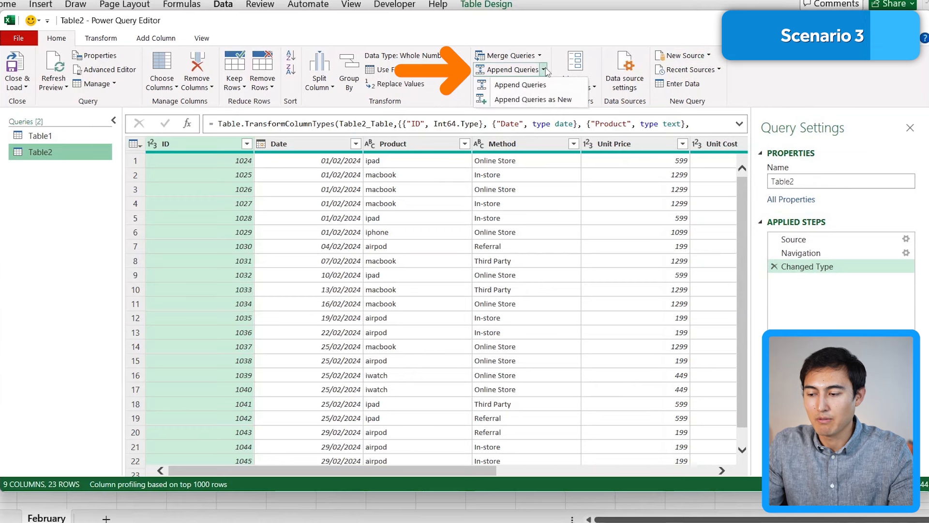
click(537, 100)
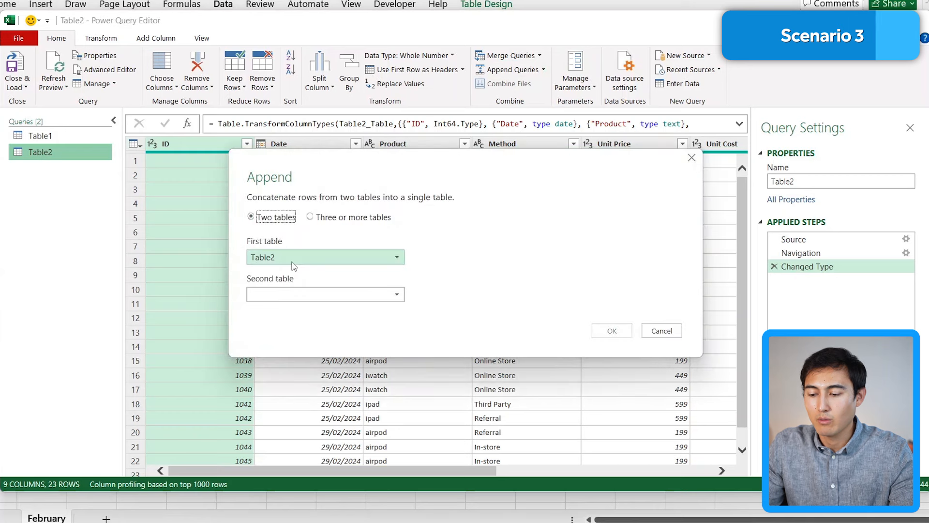
click(290, 259)
click(279, 271)
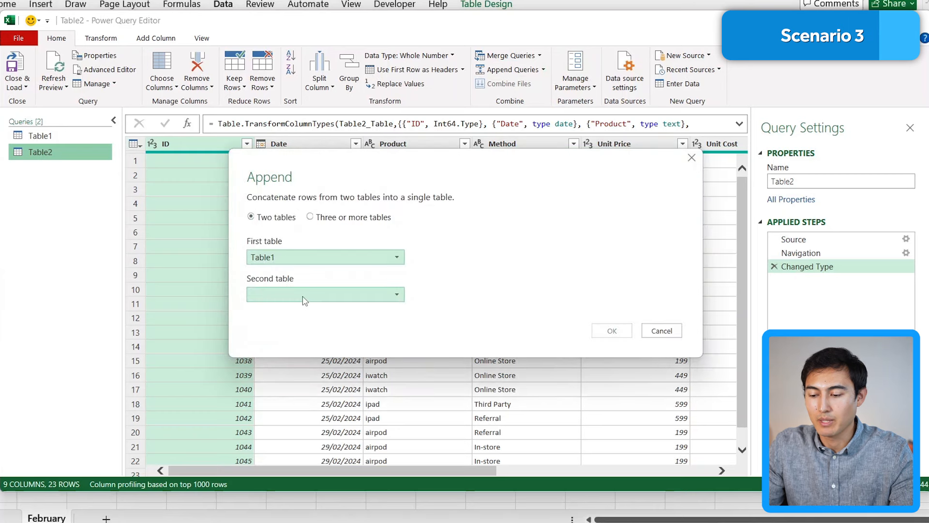
click(304, 295)
click(295, 321)
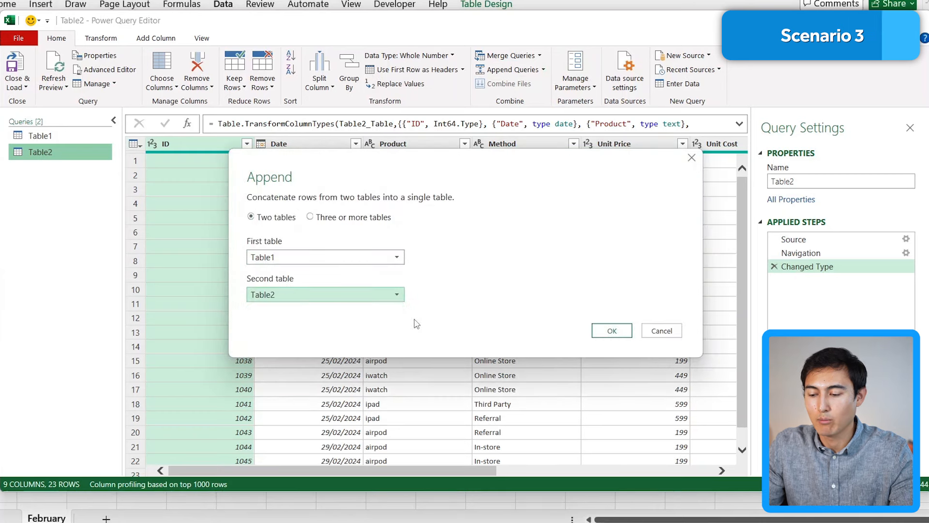
click(596, 331)
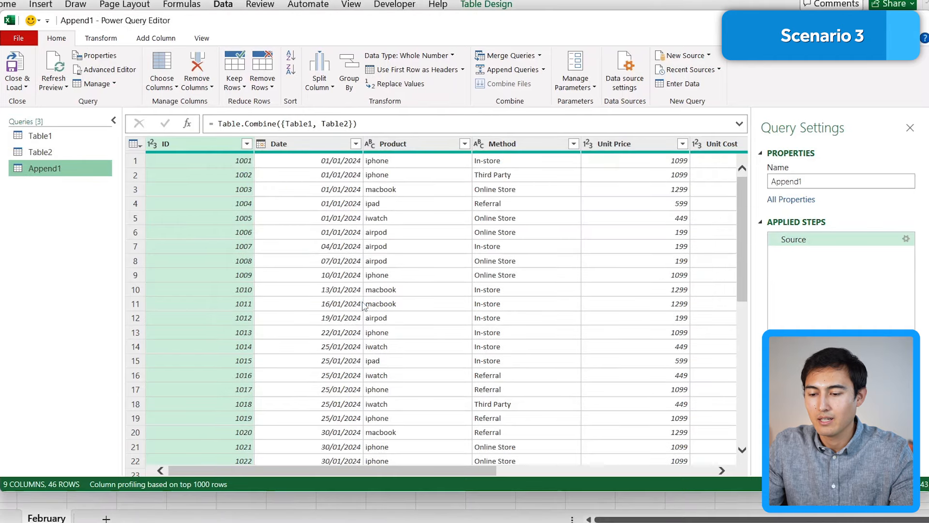
Step: Close the query editor and load the queries as a PivotTable Report on a new worksheet
click(17, 86)
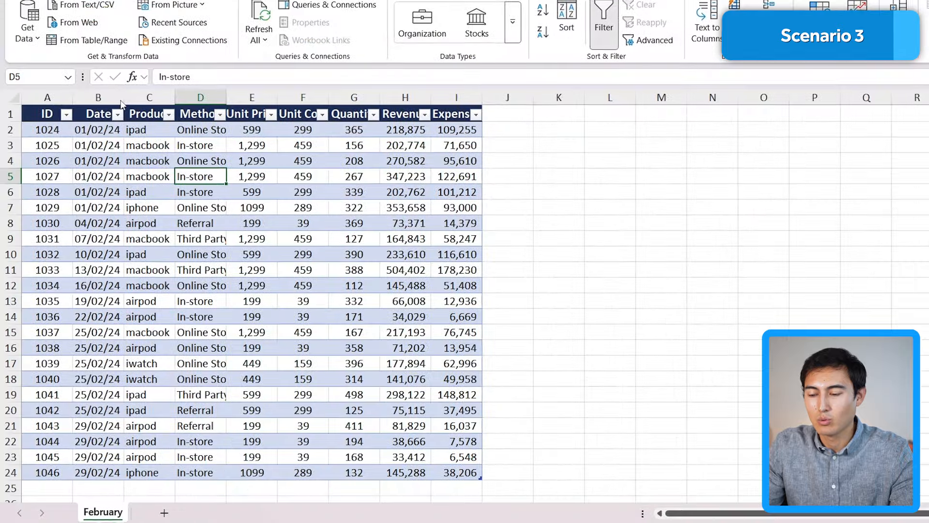
click(367, 236)
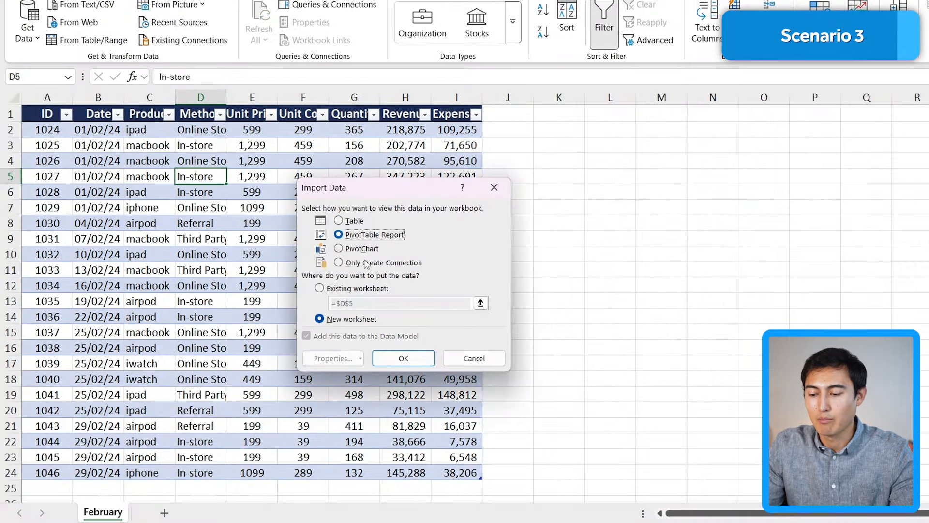
click(402, 358)
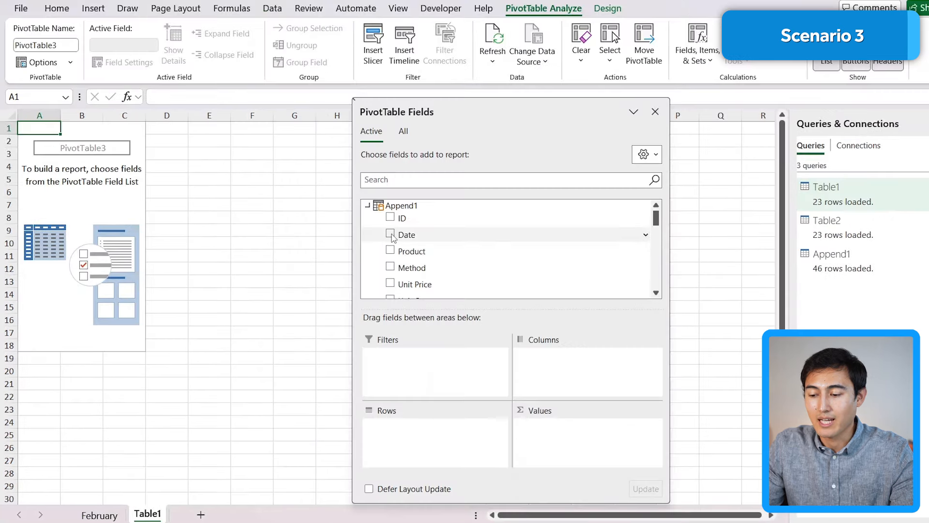
Step: Add Append1's Date field to the PivotTable columns, grouped by month
click(391, 234)
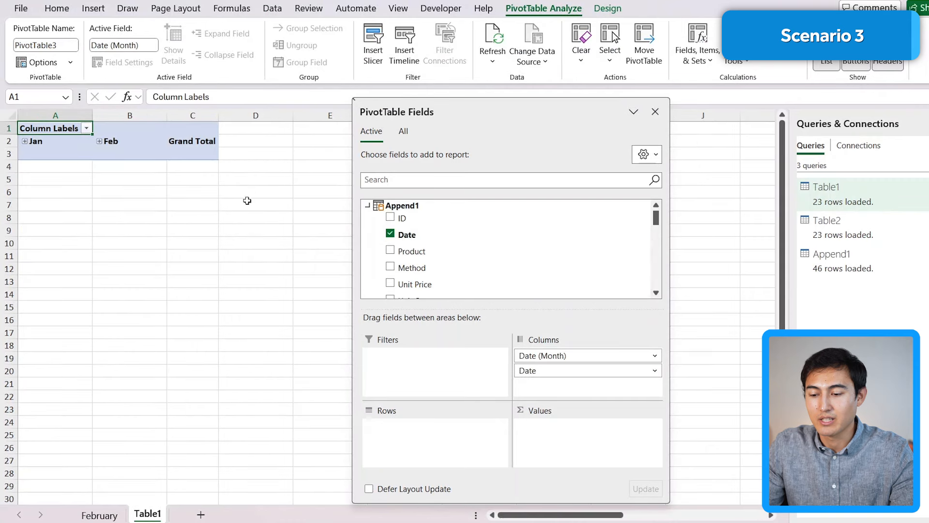
click(66, 141)
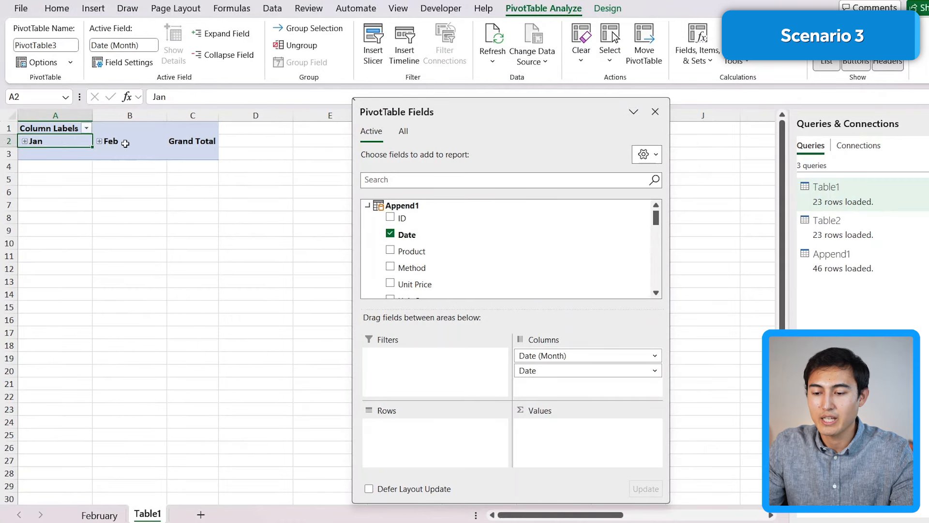